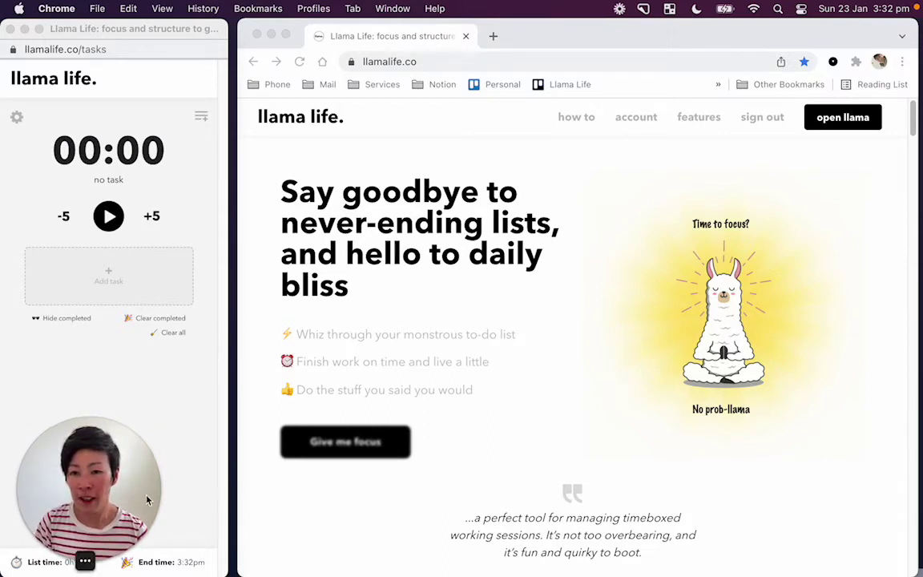
- Add three 25-minute tasks: 'Reply to emails', 'Call Mom' and 'Record this video'
left_click(117, 282)
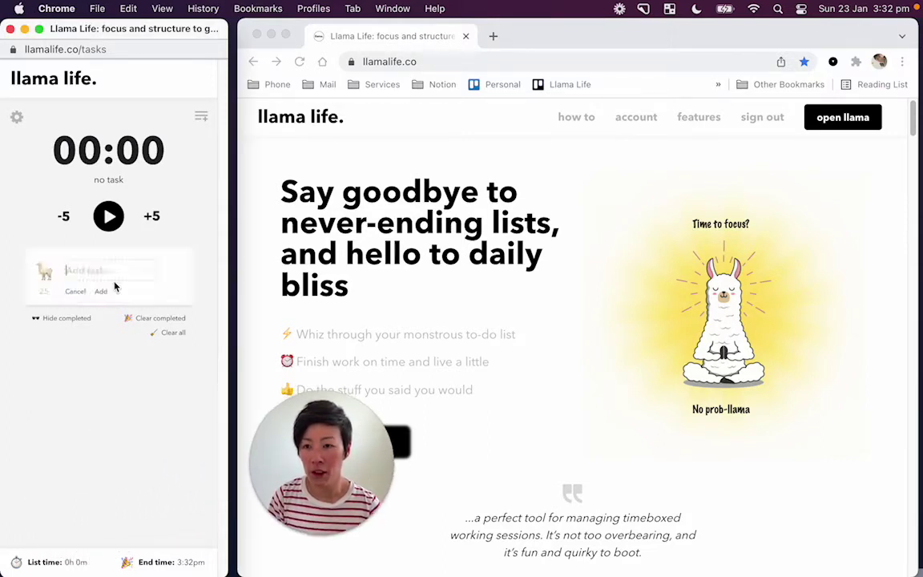
type("Rel")
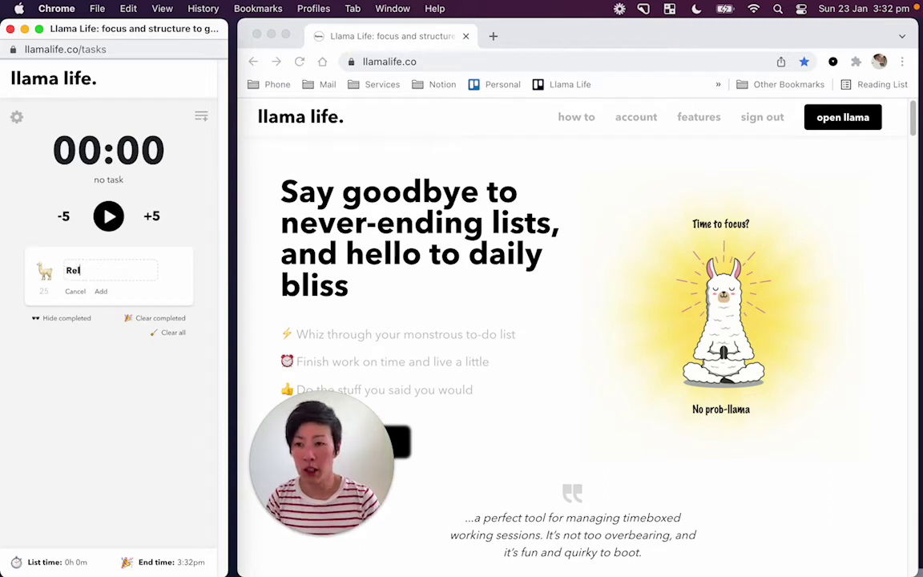
type("ly to emails")
key("Return")
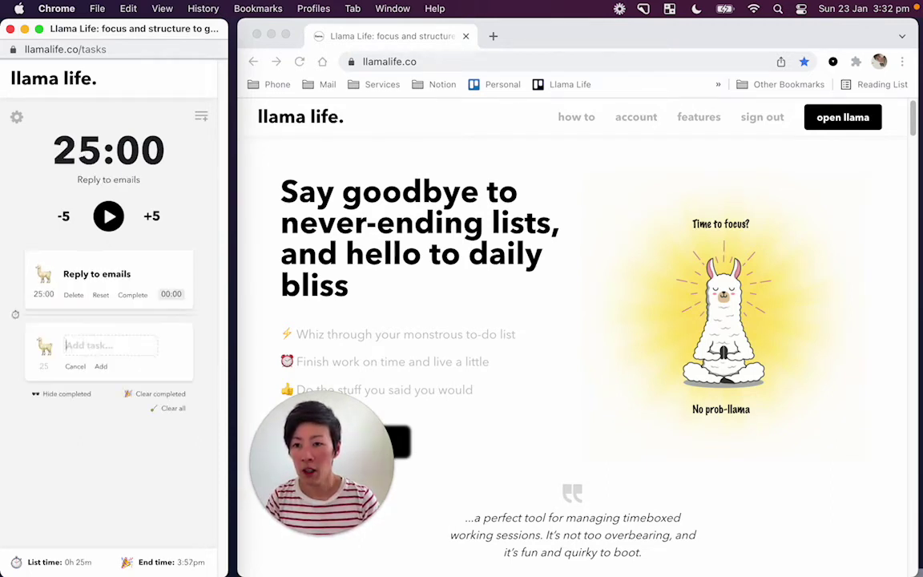
type("Call Mom")
key("Return")
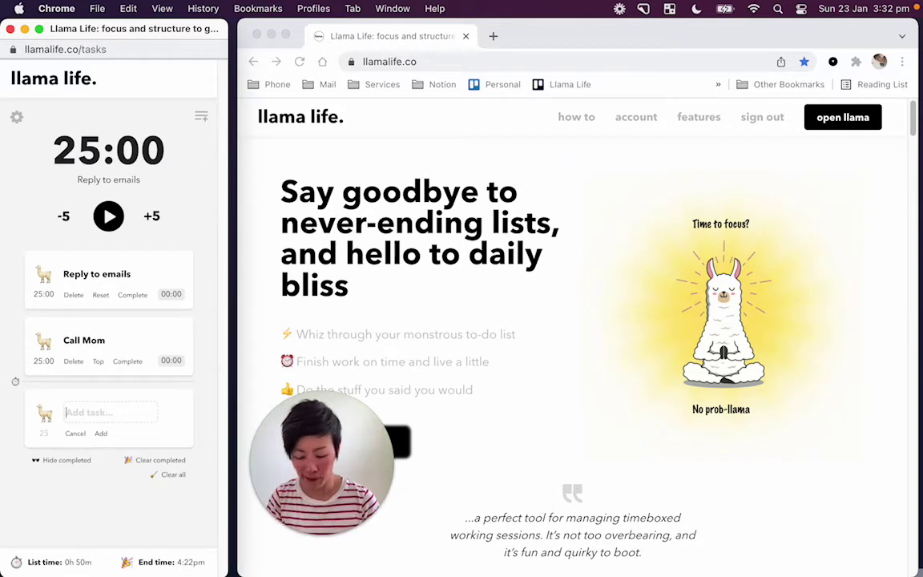
type("Record this vi")
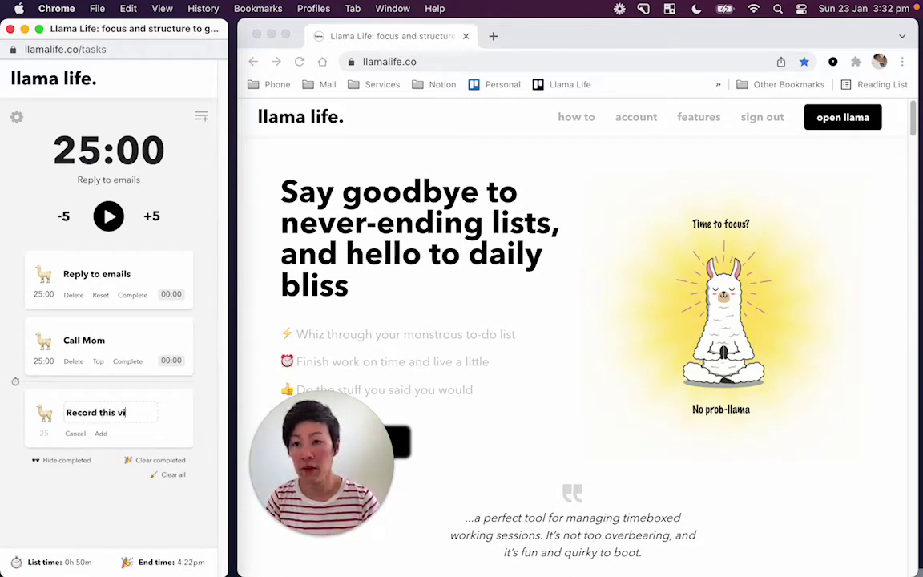
type("deo")
key("Return")
key("Escape")
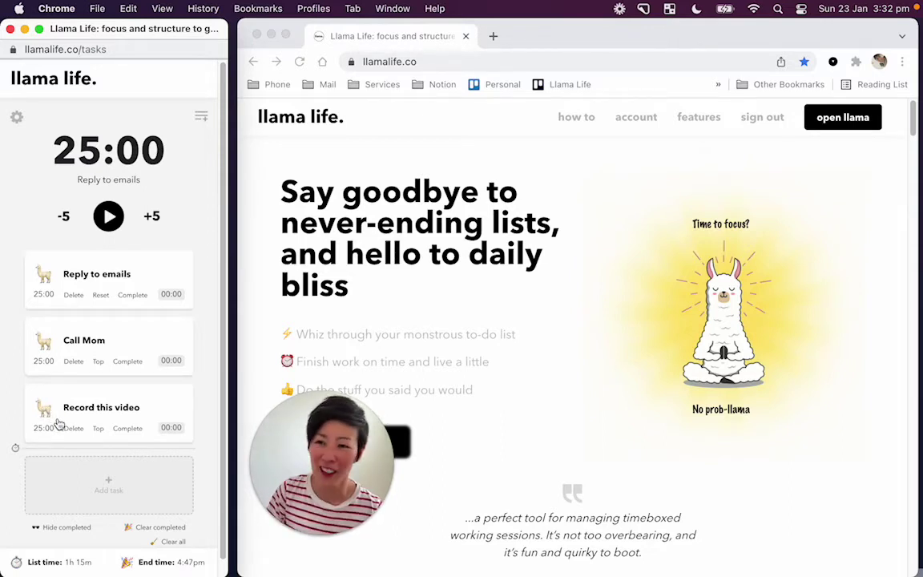
- Assign the outbox tray, black telephone and popcorn emojis, finding popcorn by searching 'movie'
left_click(39, 256)
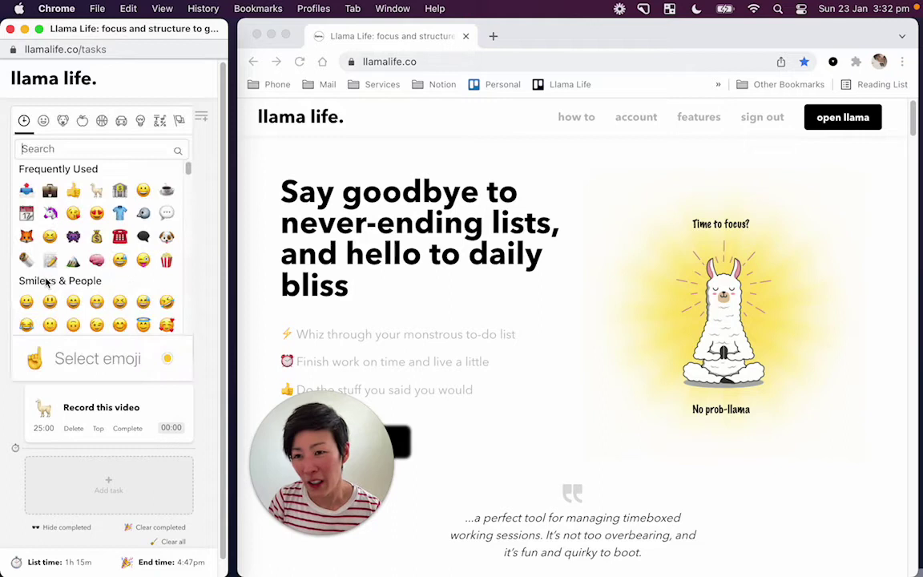
left_click(27, 189)
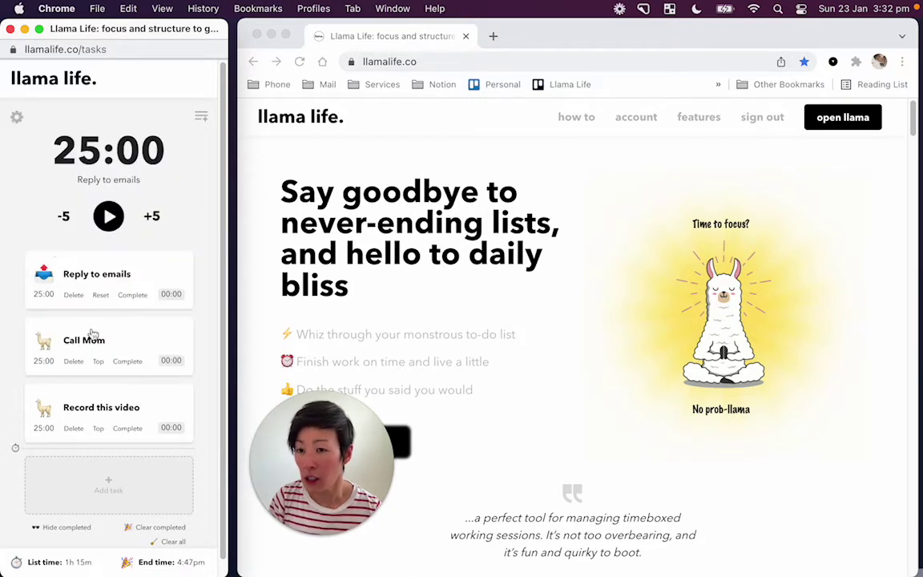
left_click(43, 345)
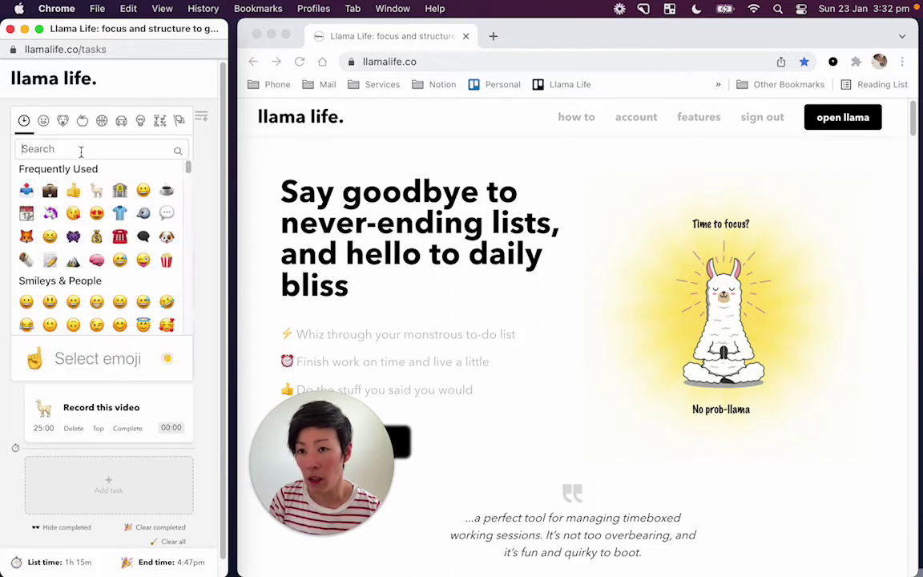
left_click(119, 236)
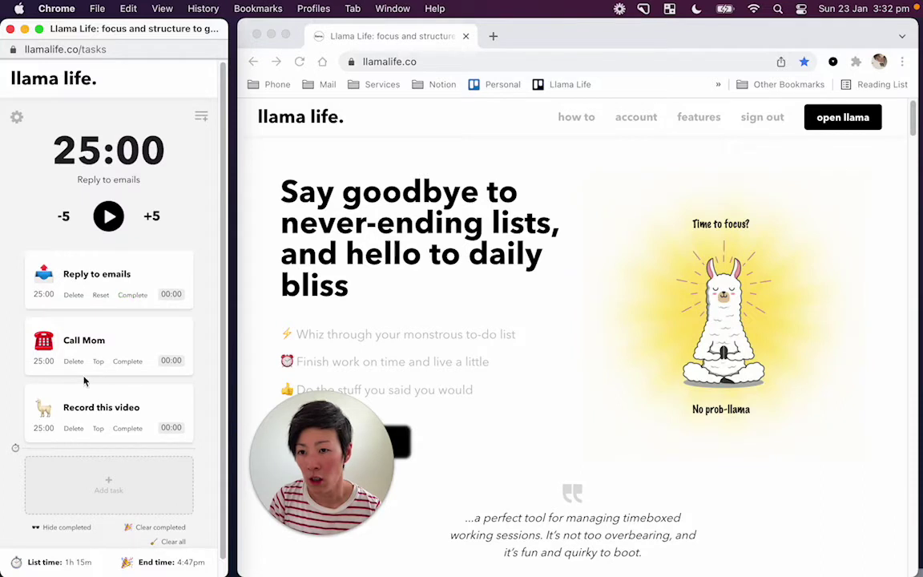
left_click(44, 412)
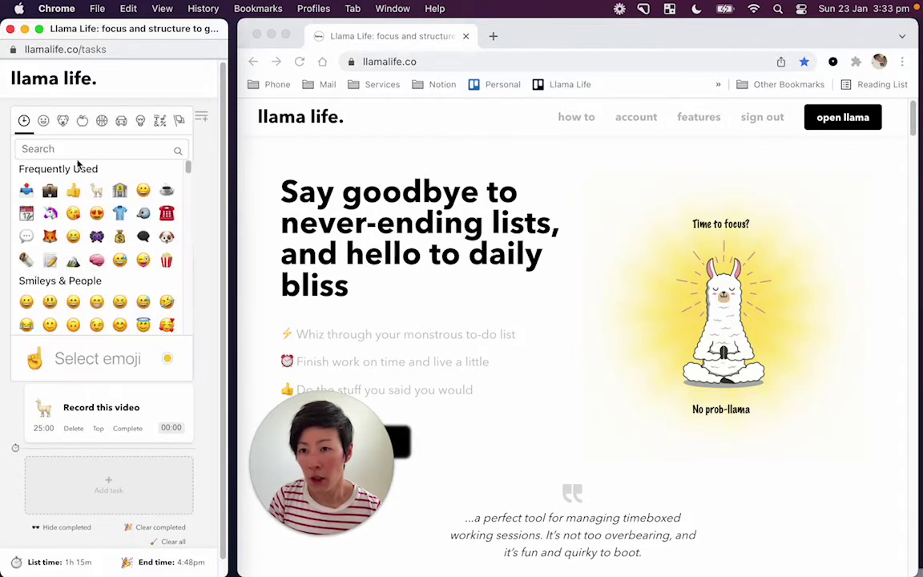
type("movie")
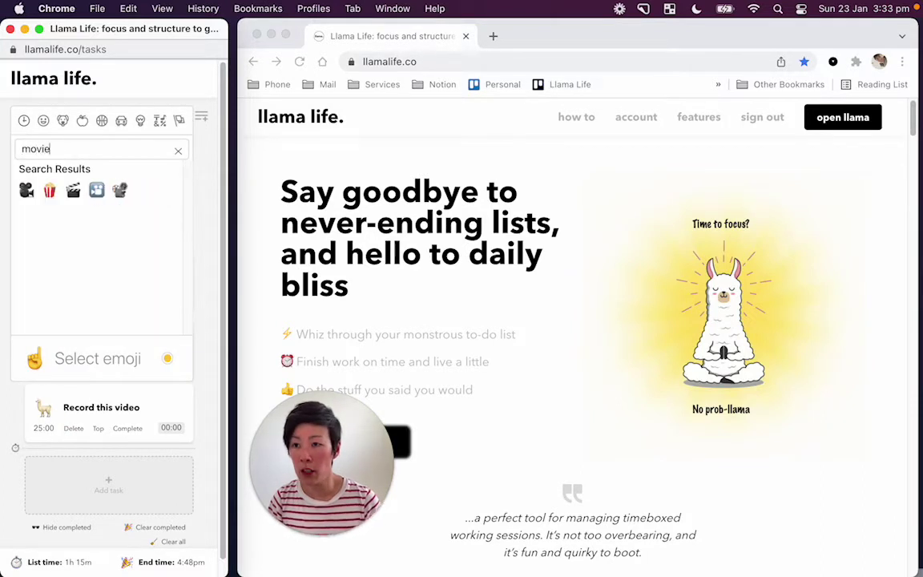
left_click(50, 190)
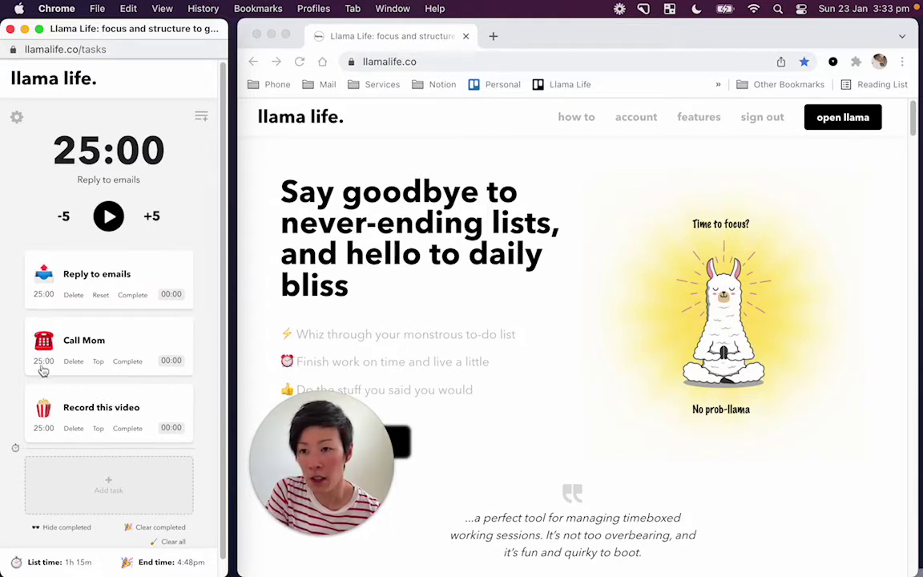
- Change the durations to 30:00, 05:00 and 10:00, bringing the list total to 45 minutes
left_click(40, 294)
type("30")
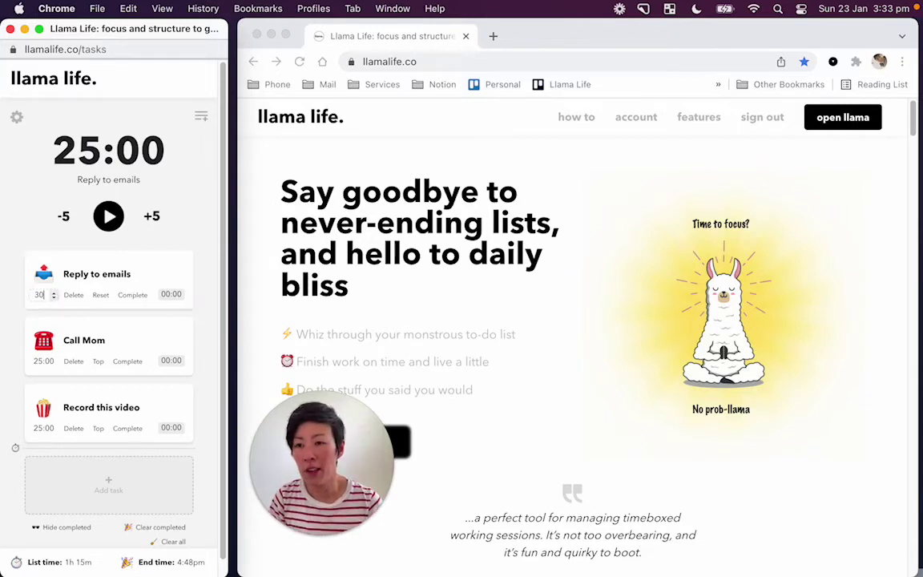
key("Return")
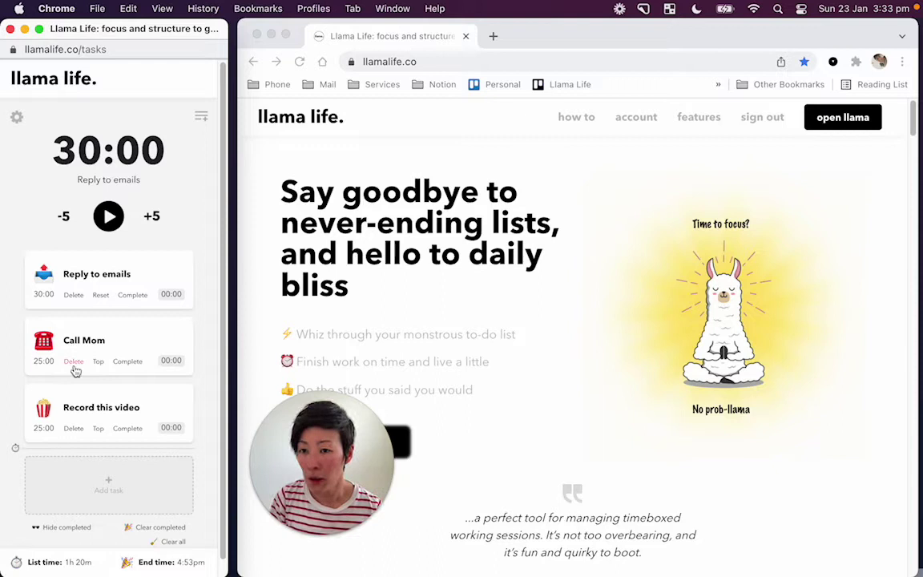
left_click(40, 362)
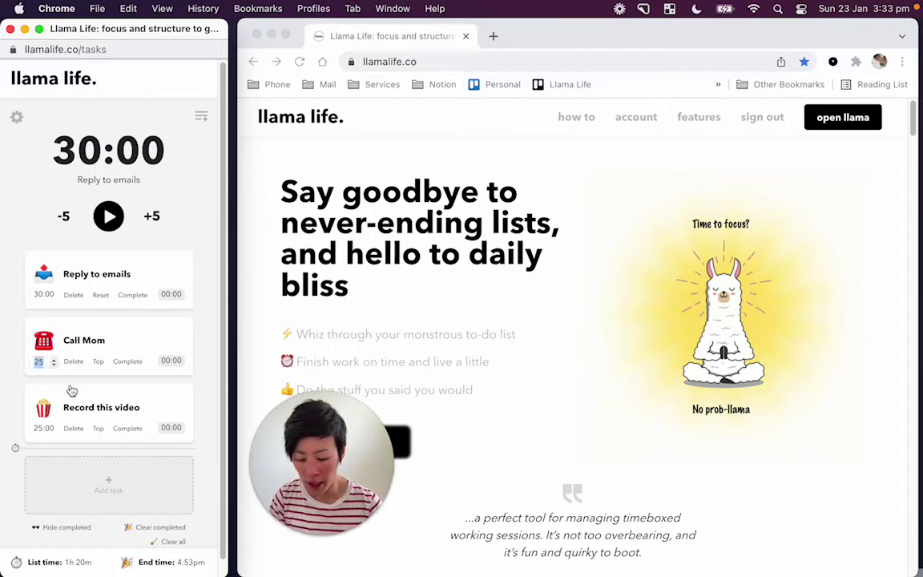
type("5")
key("Return")
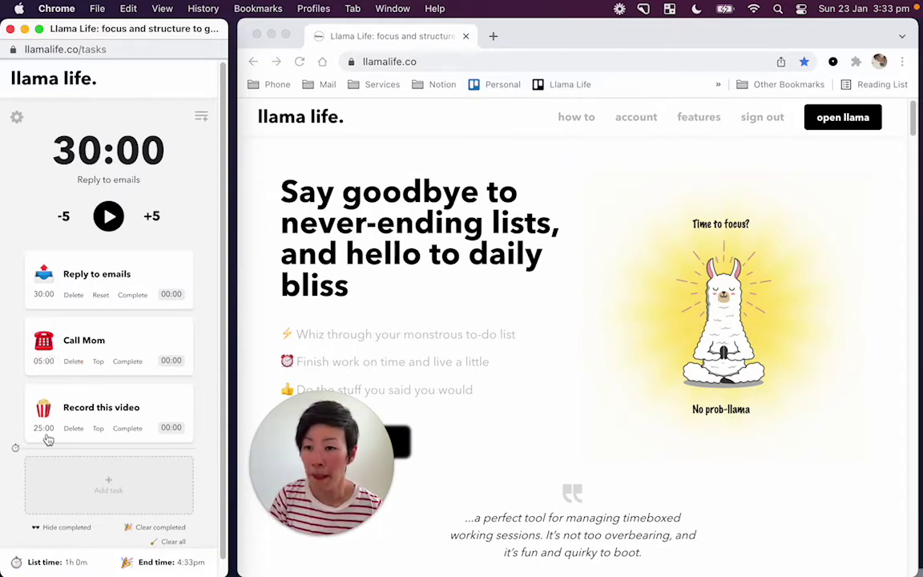
left_click(45, 433)
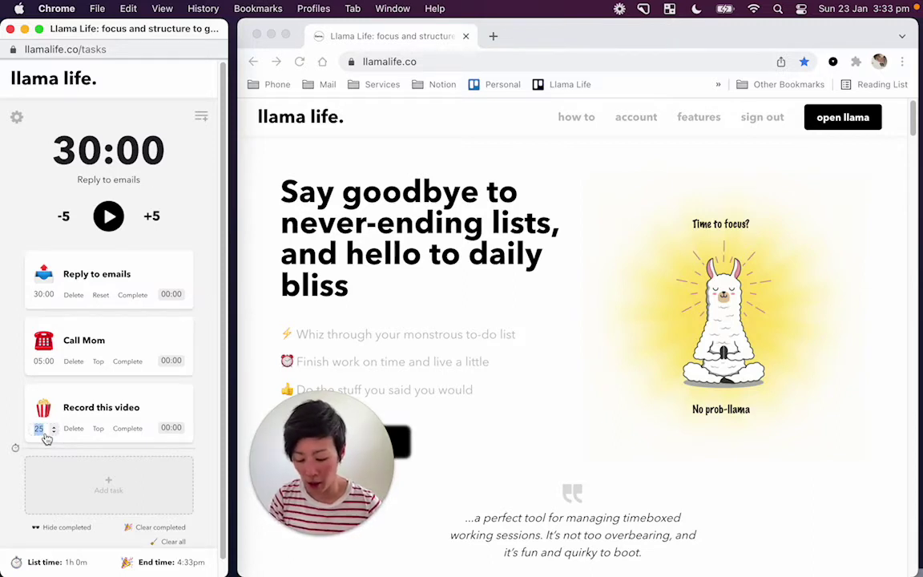
type("10")
key("Return")
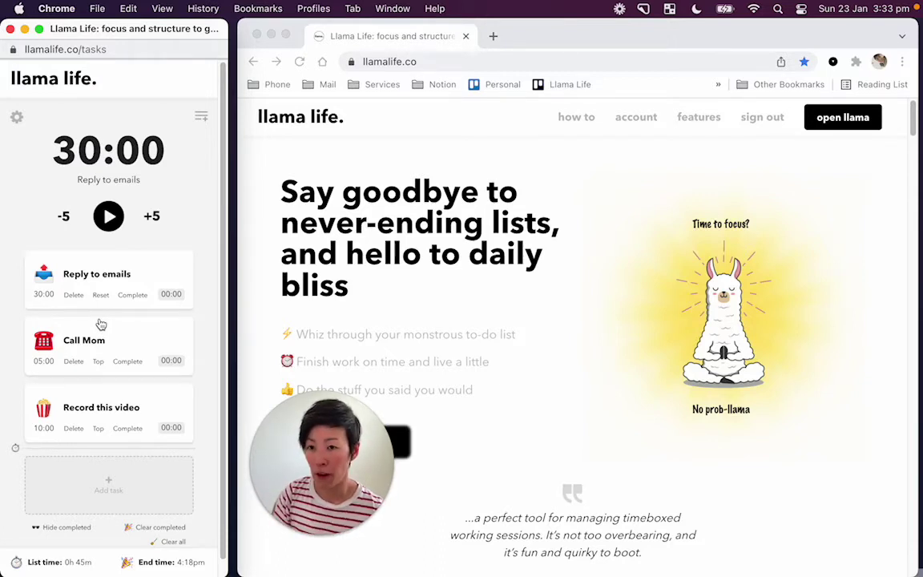
- Go to Settings from the main menu and check the 15-minute default time for new tasks
left_click(17, 119)
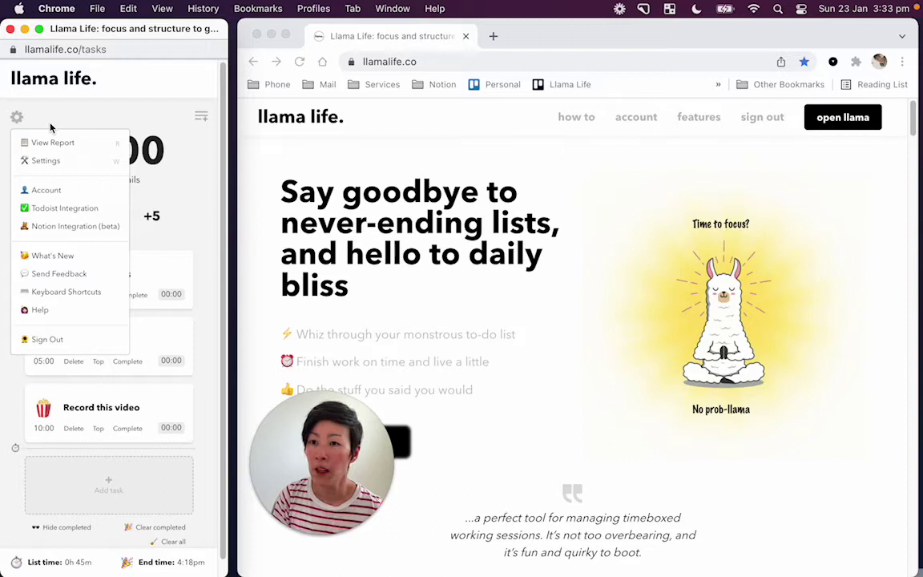
left_click(46, 160)
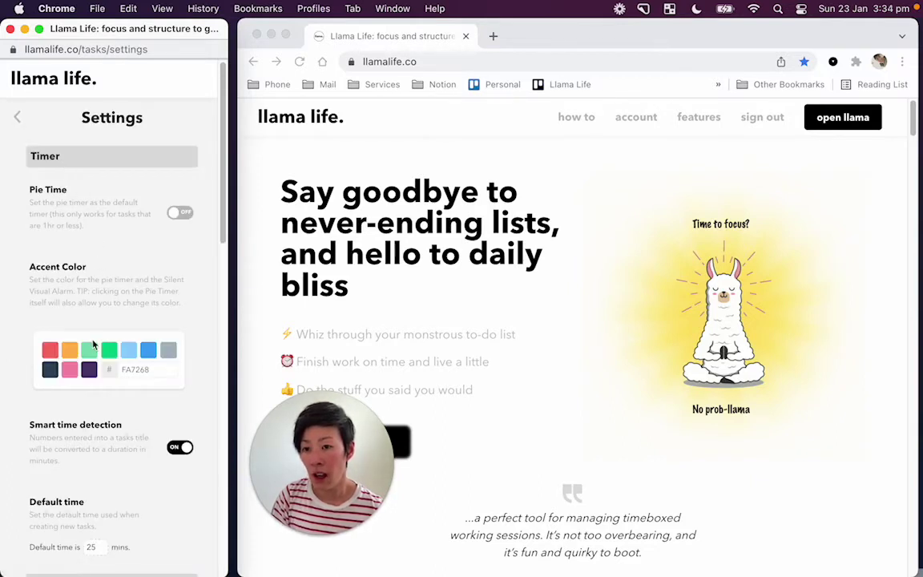
scroll(93, 345, "down", 5)
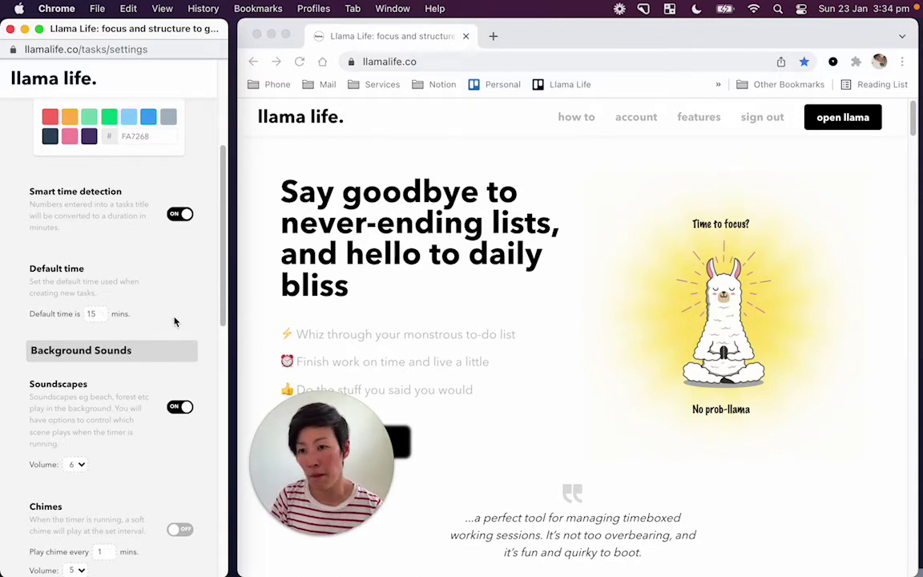
scroll(174, 321, "up", 1)
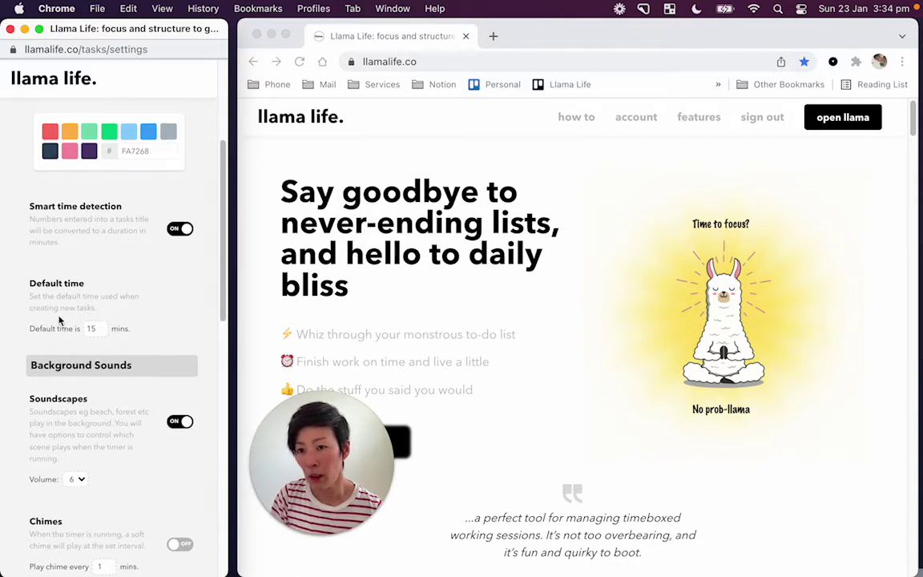
scroll(57, 319, "up", 5)
- Return to the task list and add a 15-minute task named 'New task'
left_click(17, 117)
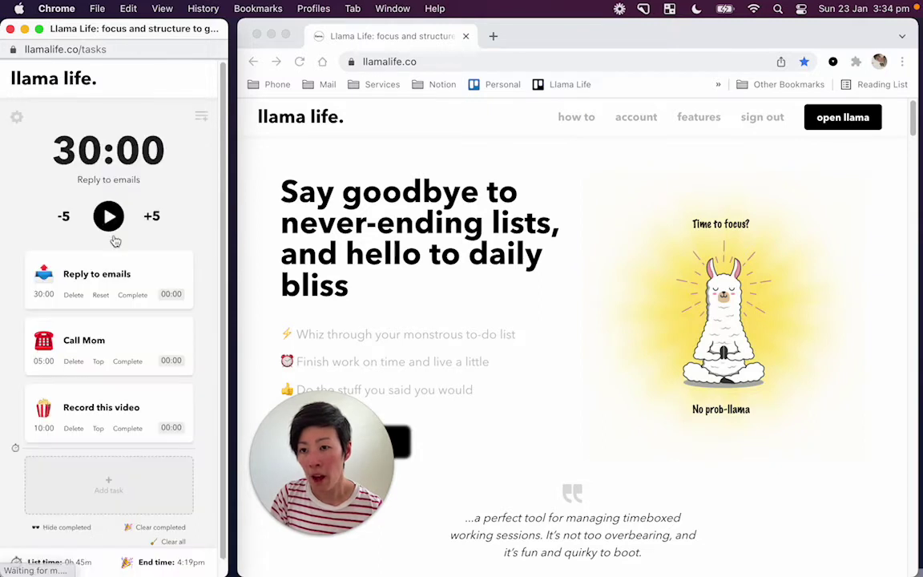
left_click(132, 493)
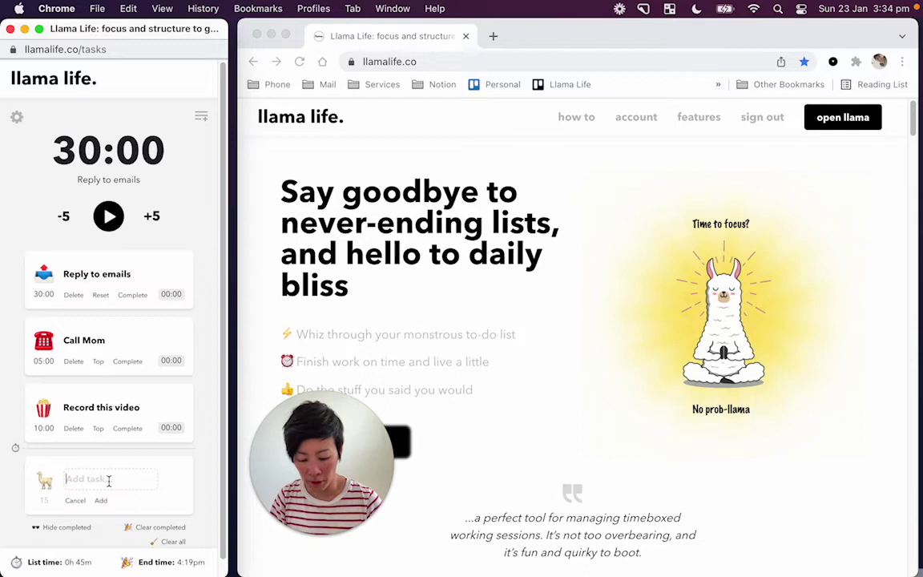
type("New task")
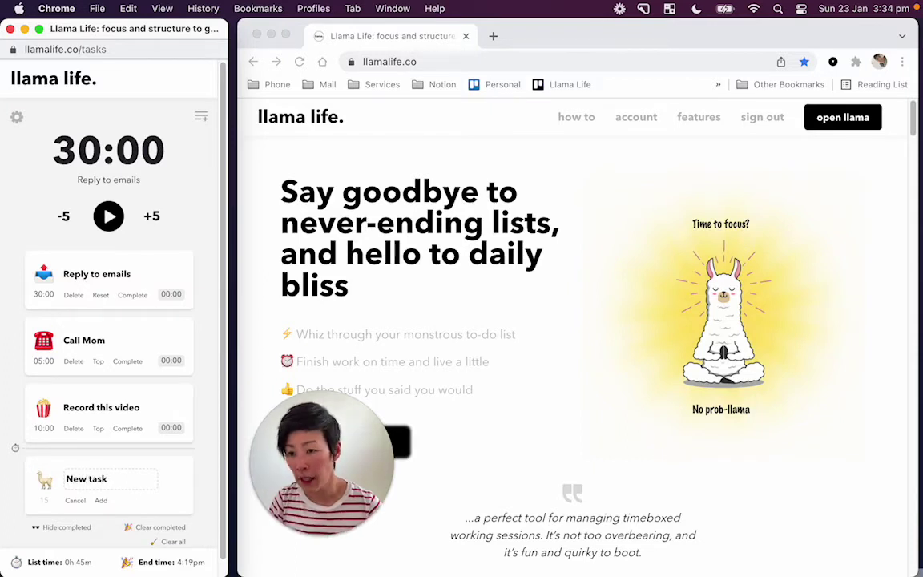
key("Return")
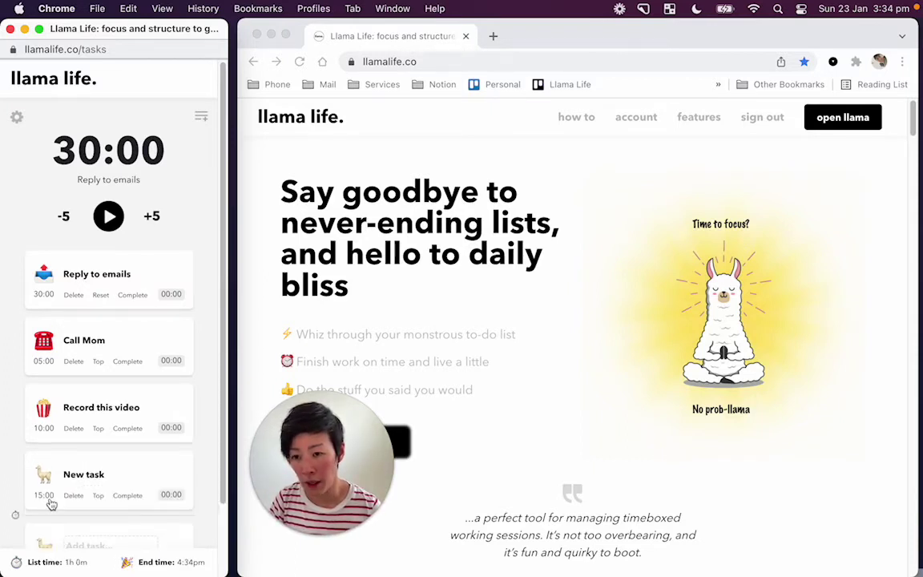
scroll(91, 477, "down", 2)
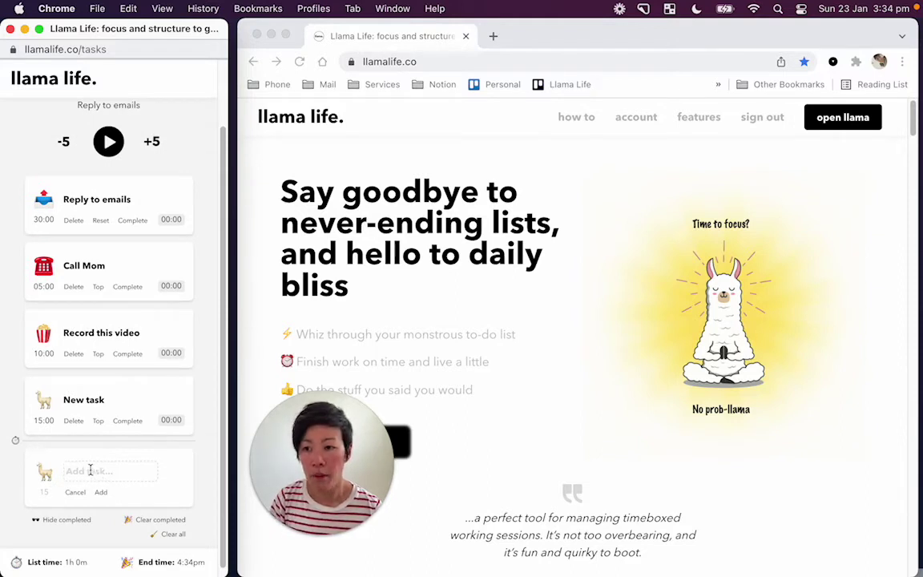
- Add 'Another task' with a 40-minute duration, then delete it
type("A")
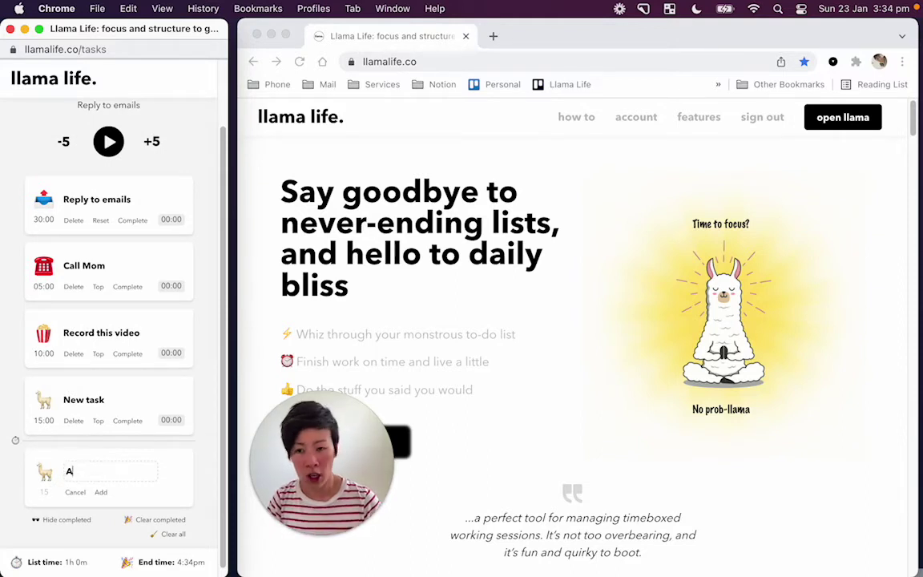
type("nother task")
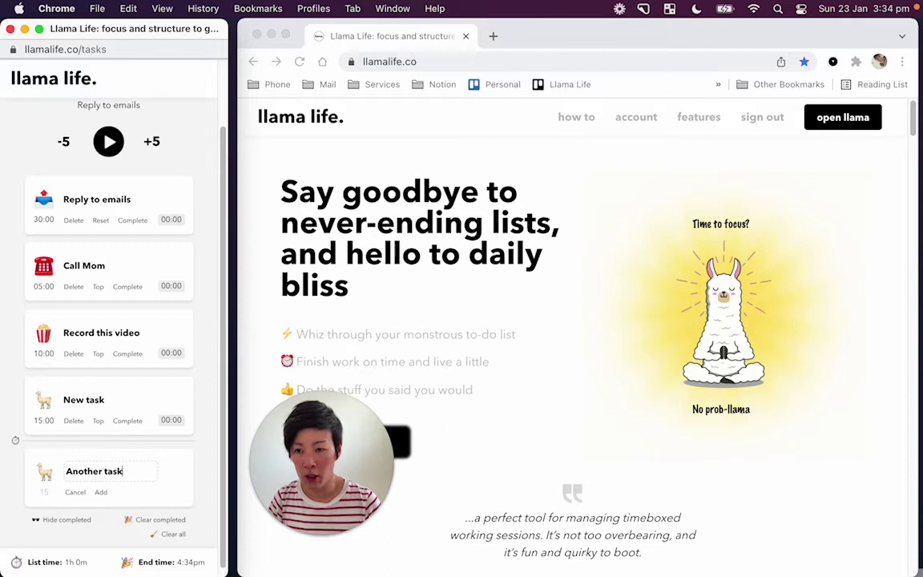
left_click(48, 492)
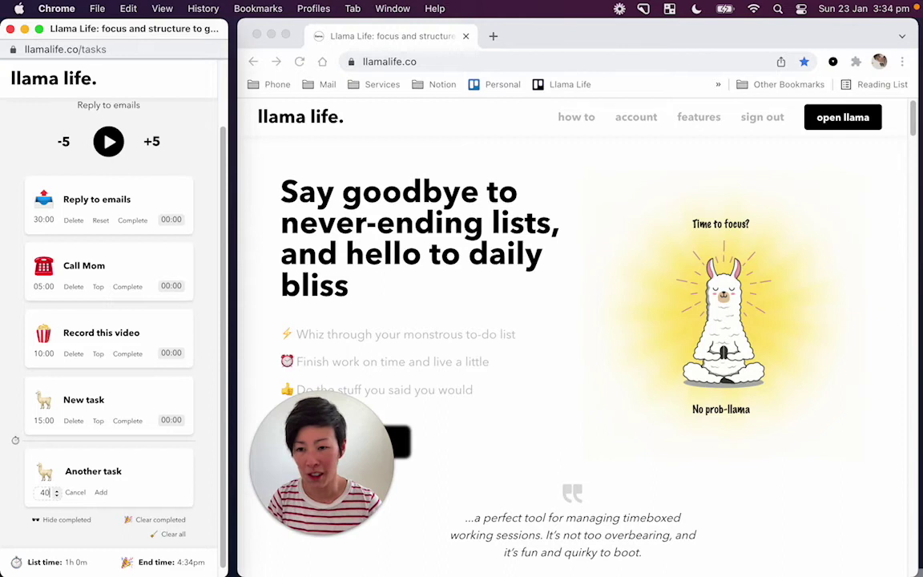
type("40")
key("Return")
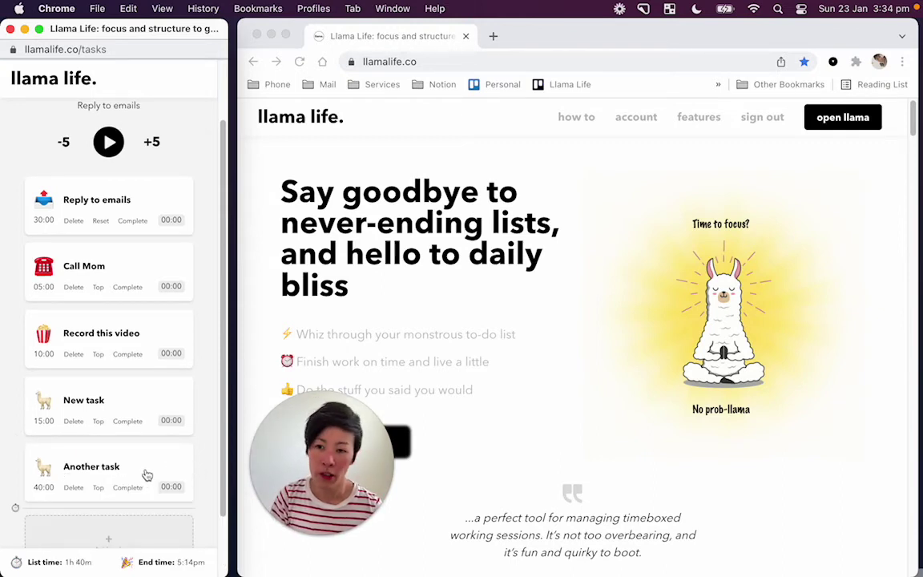
left_click(73, 488)
- Delete the 'New task' card, leaving only the original three tasks
left_click(74, 422)
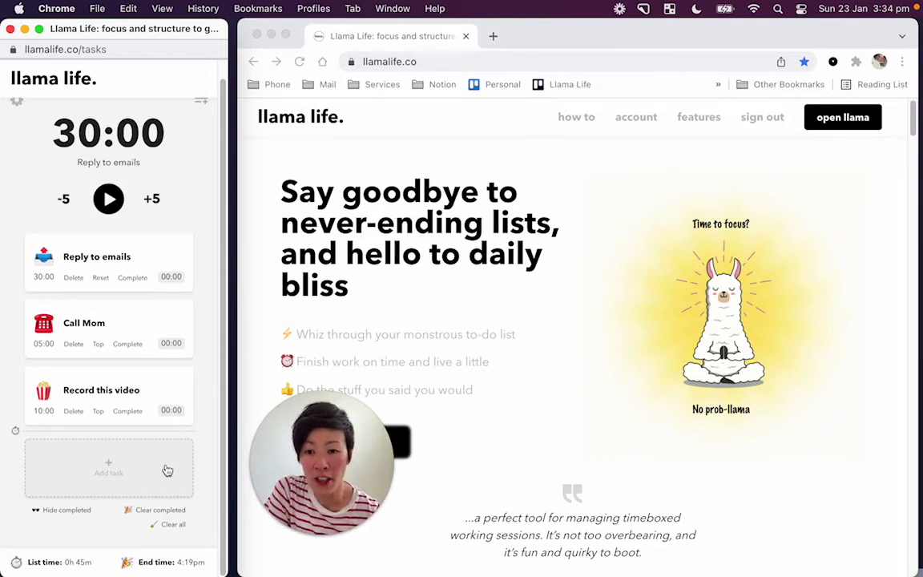
left_click(113, 469)
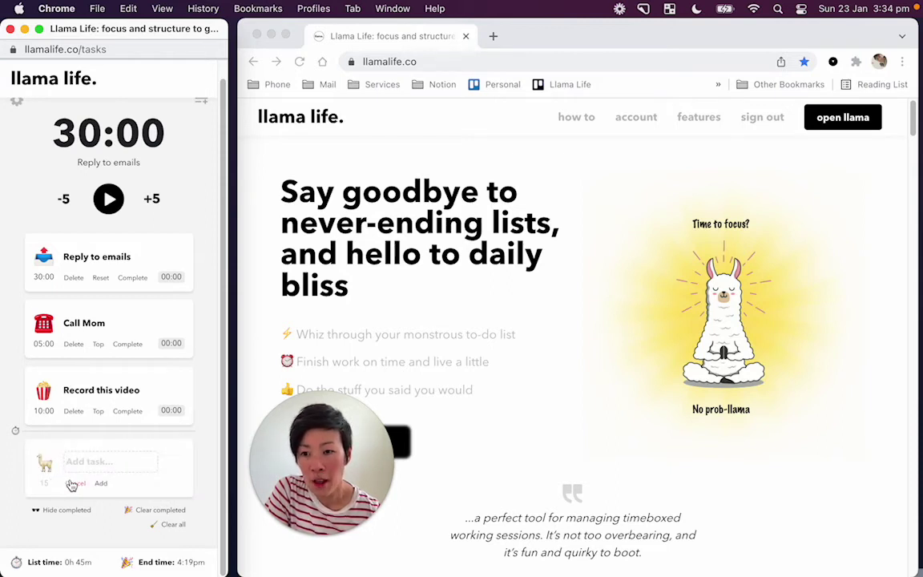
left_click(74, 483)
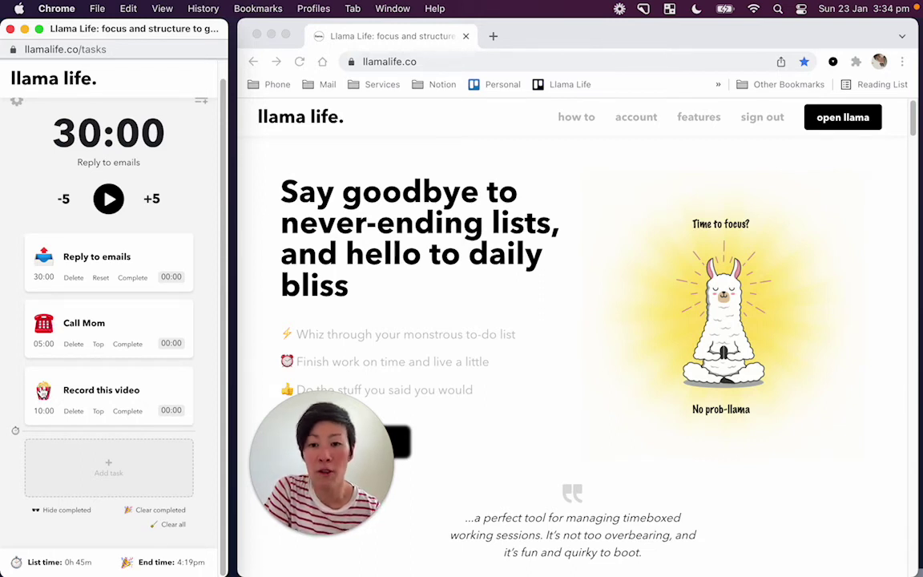
- Make the unicorn the default emoji for new tasks without adding a task
left_click(126, 466)
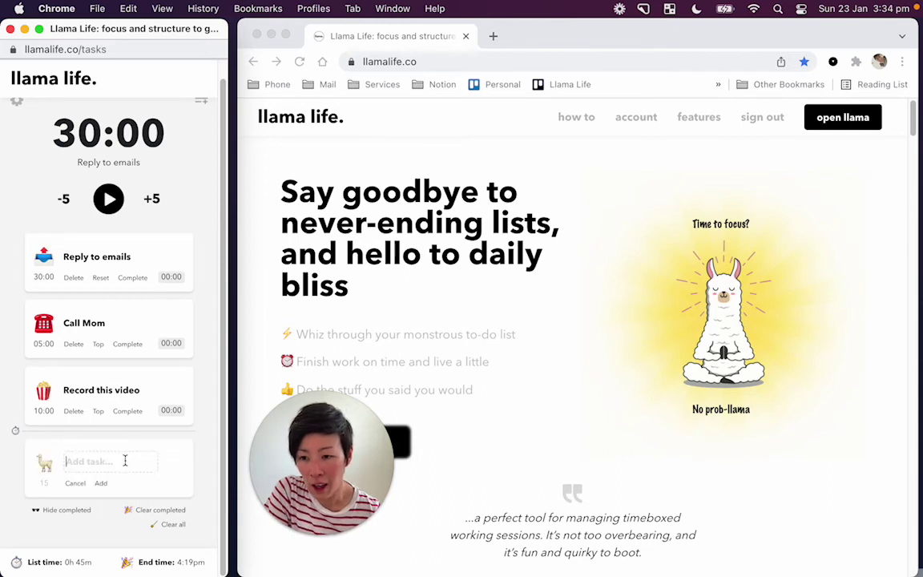
left_click(46, 469)
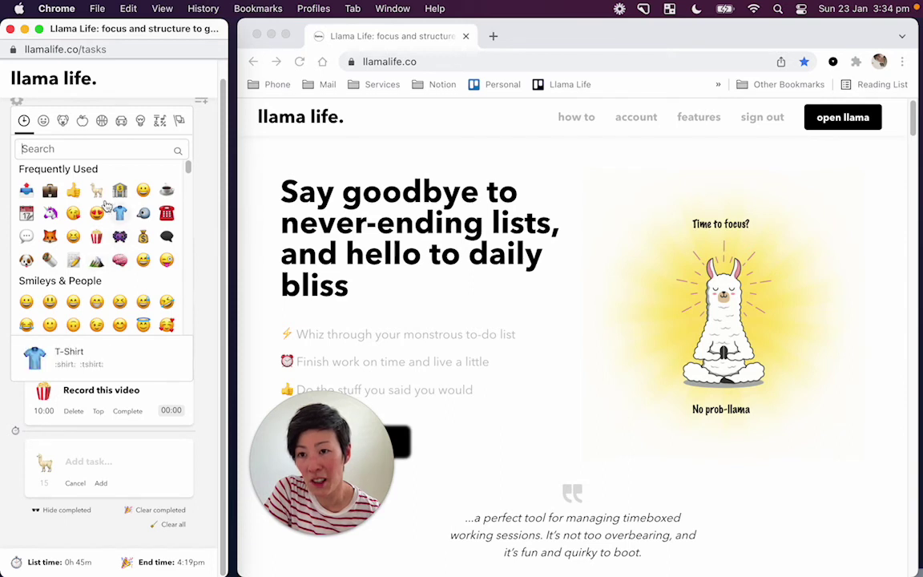
left_click(51, 214)
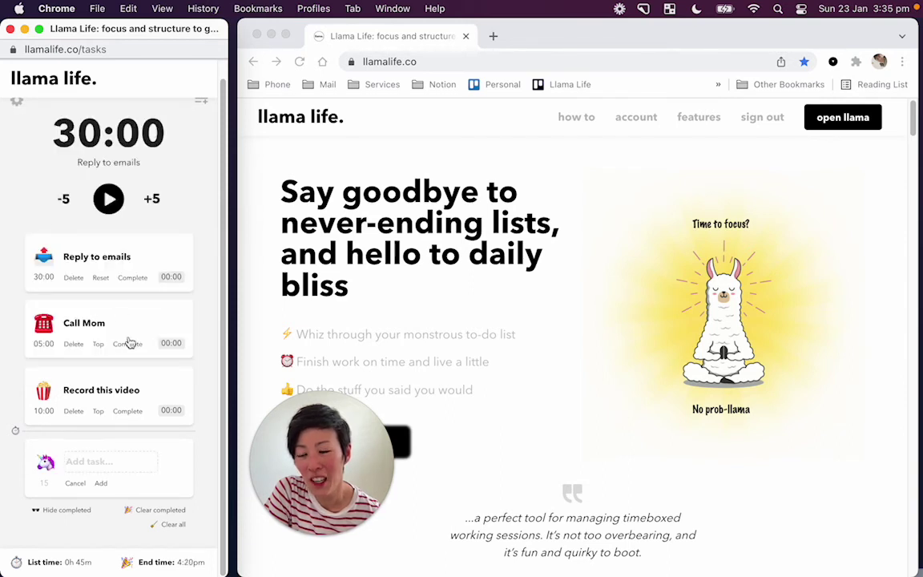
left_click(76, 483)
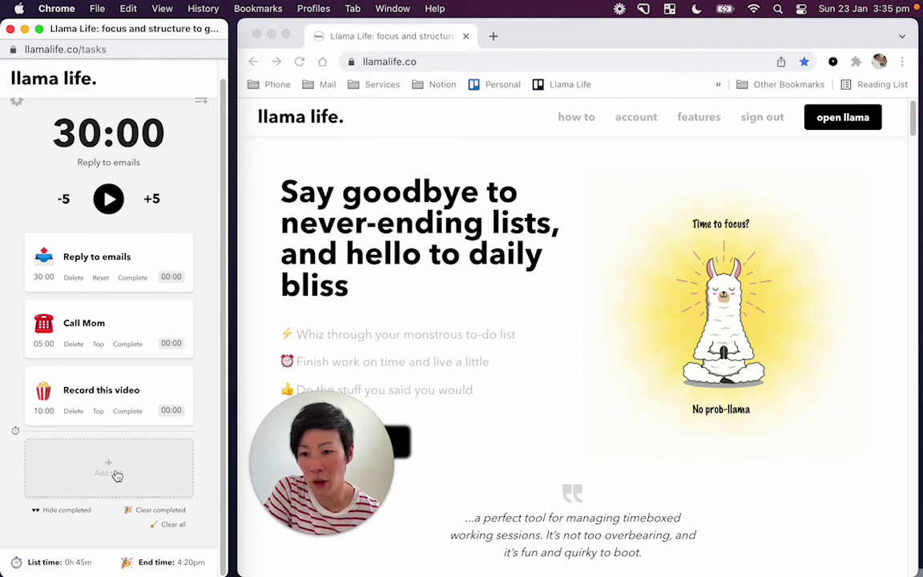
- Add two untitled 15-minute unicorn tasks, raising the total to 1h 15m ending 4:50pm
left_click(117, 471)
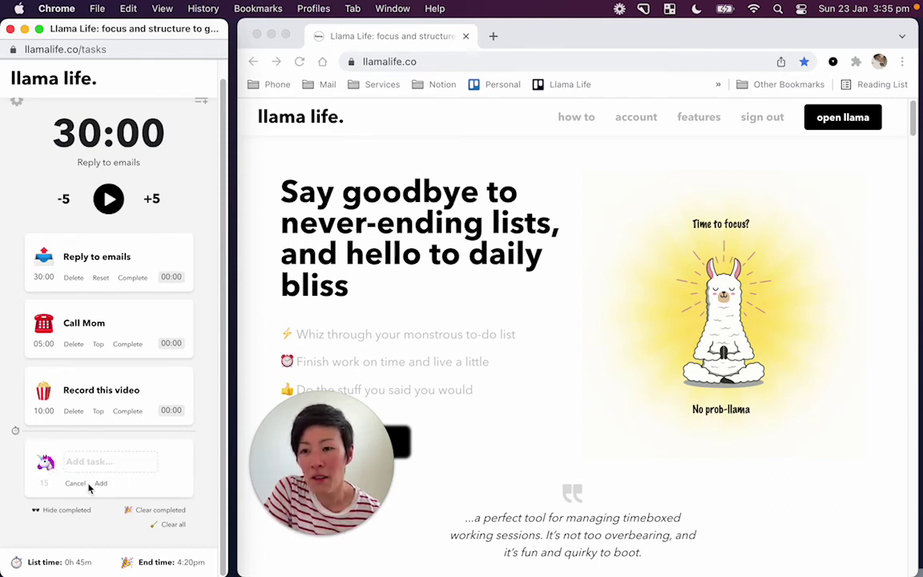
left_click(101, 488)
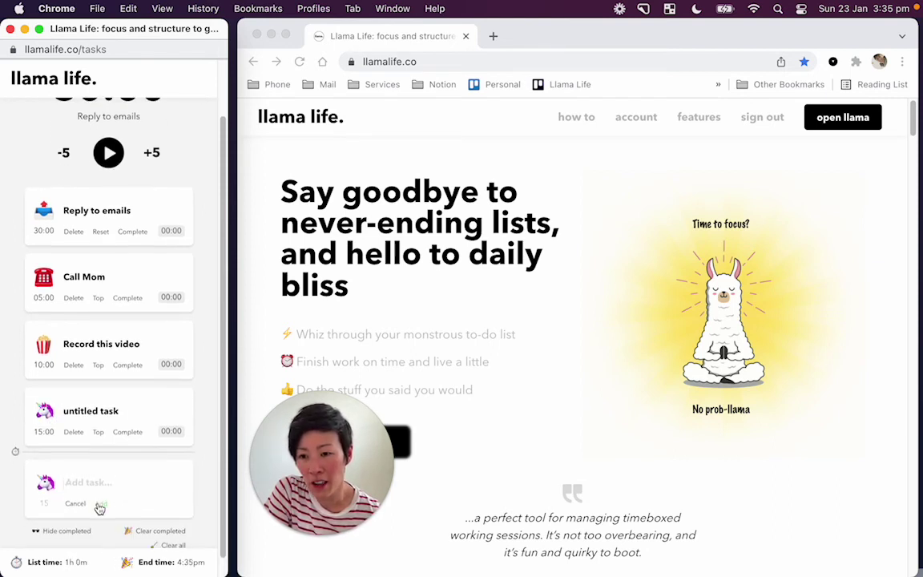
left_click(98, 491)
scroll(56, 490, "down", 3)
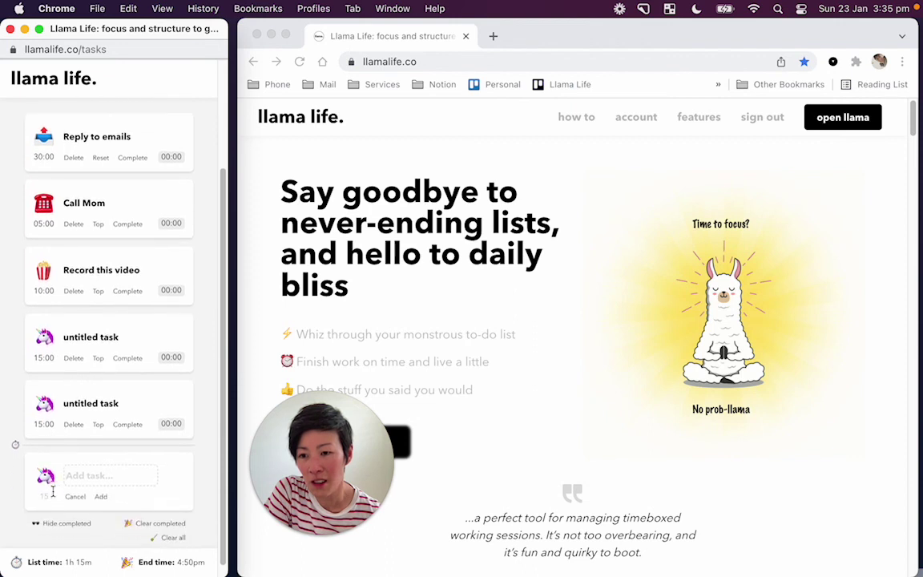
left_click(75, 498)
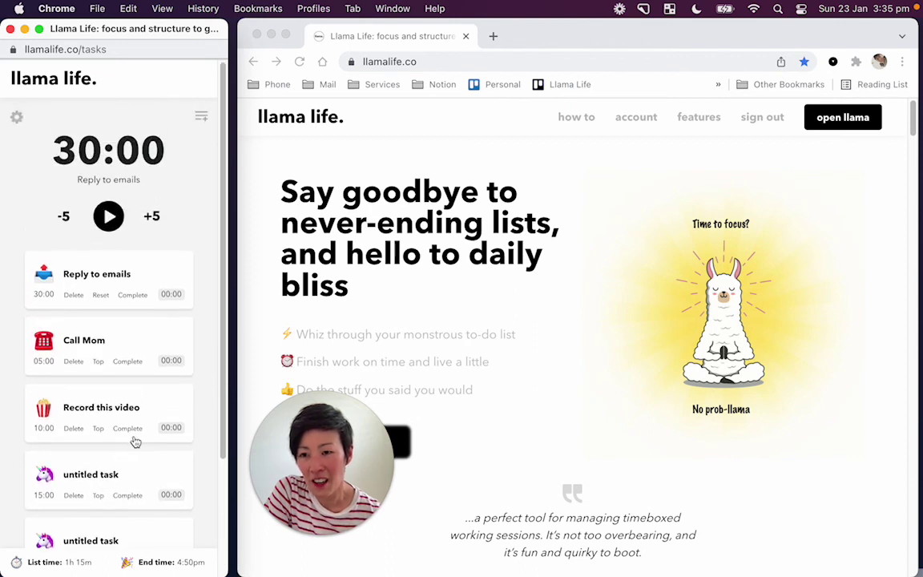
scroll(135, 442, "down", 1)
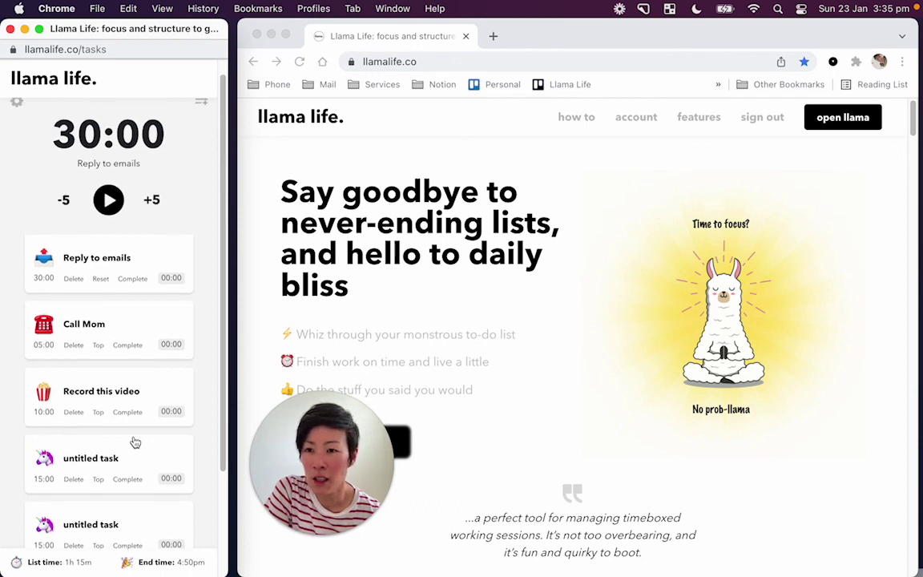
scroll(136, 442, "up", 1)
scroll(136, 442, "down", 1)
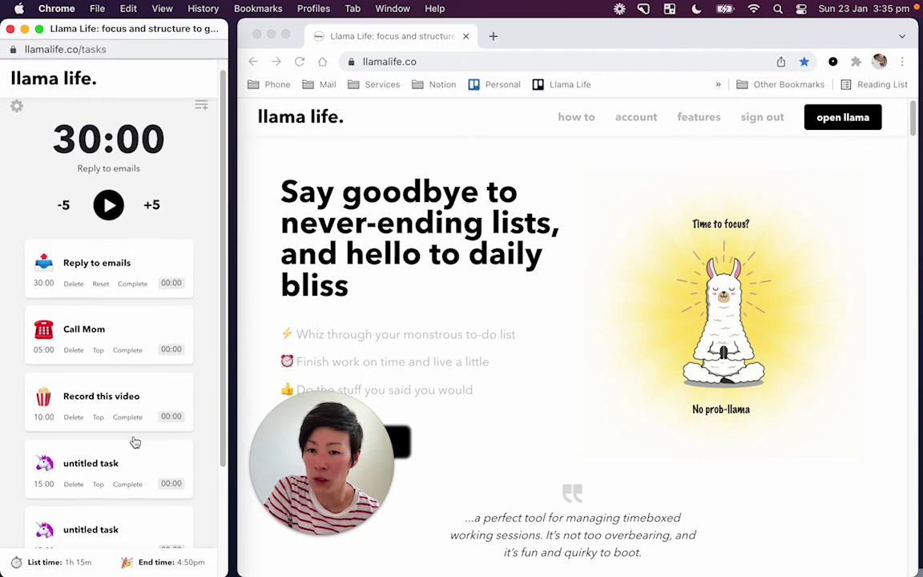